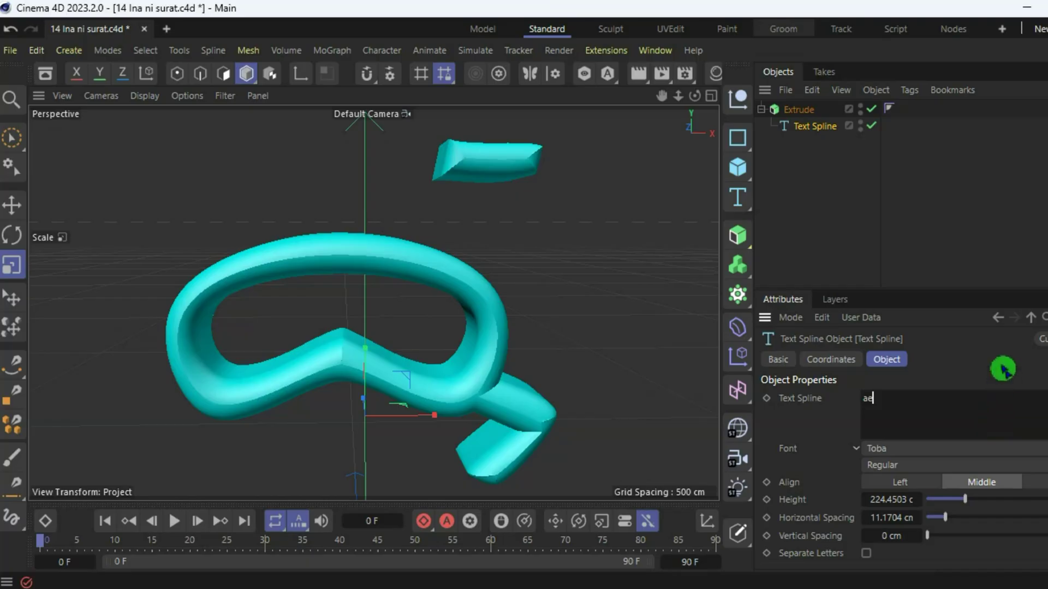
Apply the text "ae" to the Text Spline and render the scene to the Picture Viewer
click(1003, 370)
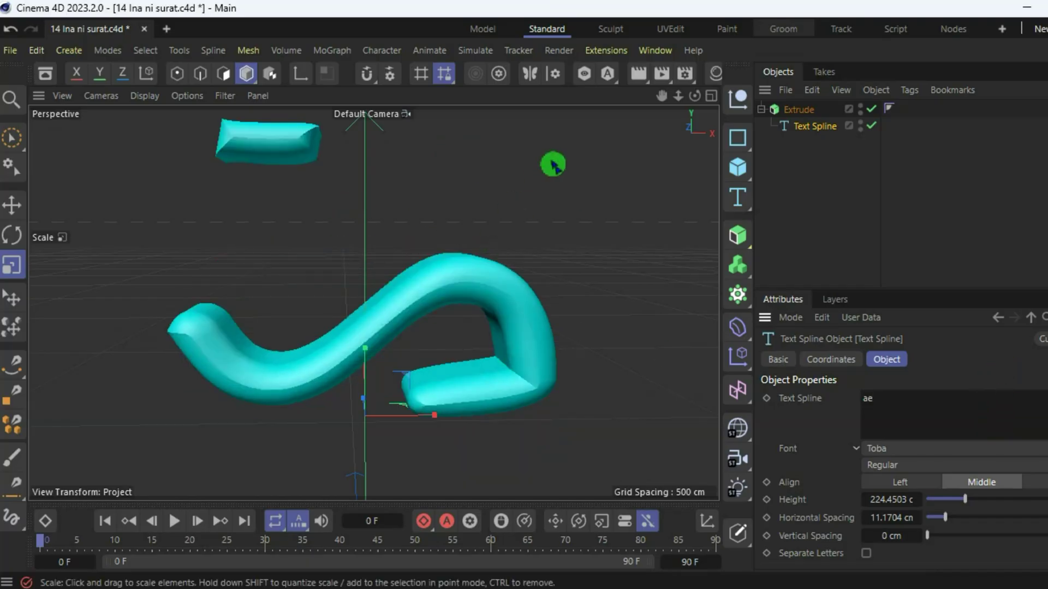
mouse_move(661, 96)
mouse_down()
mouse_move(372, 302)
mouse_move(671, 96)
mouse_up()
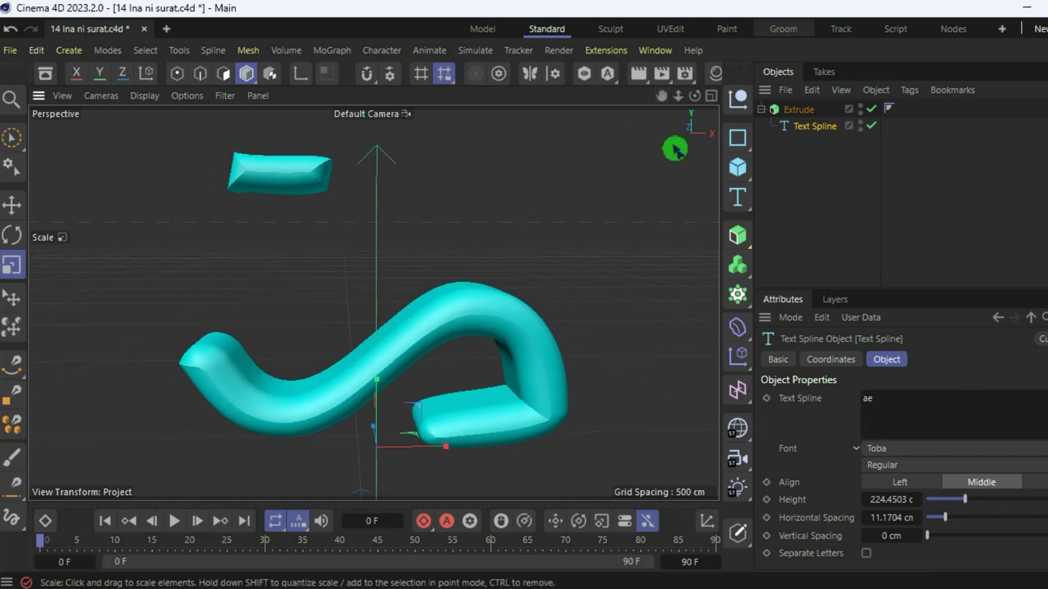
click(557, 50)
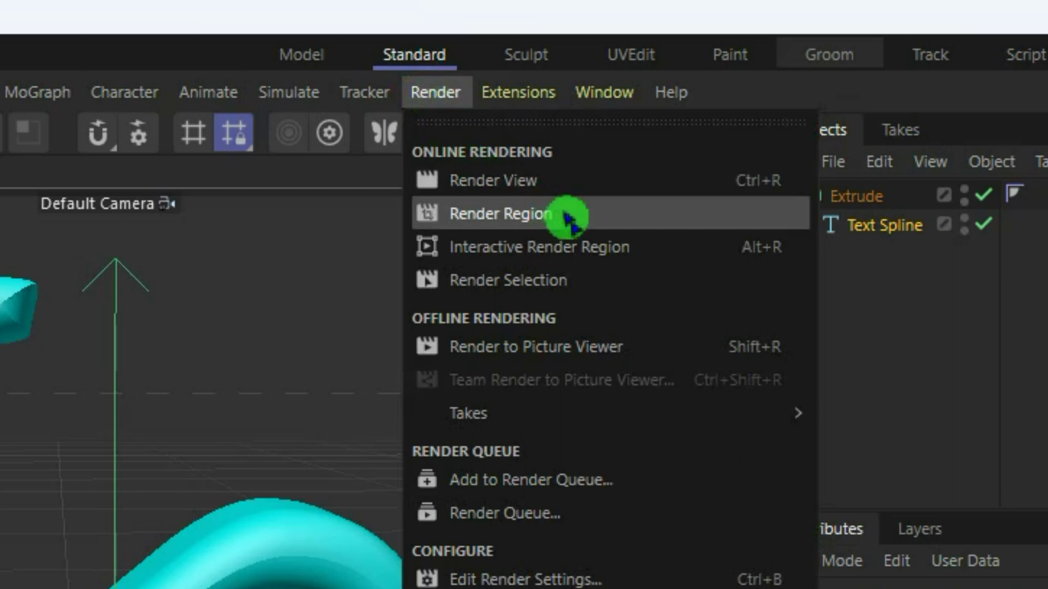
click(651, 352)
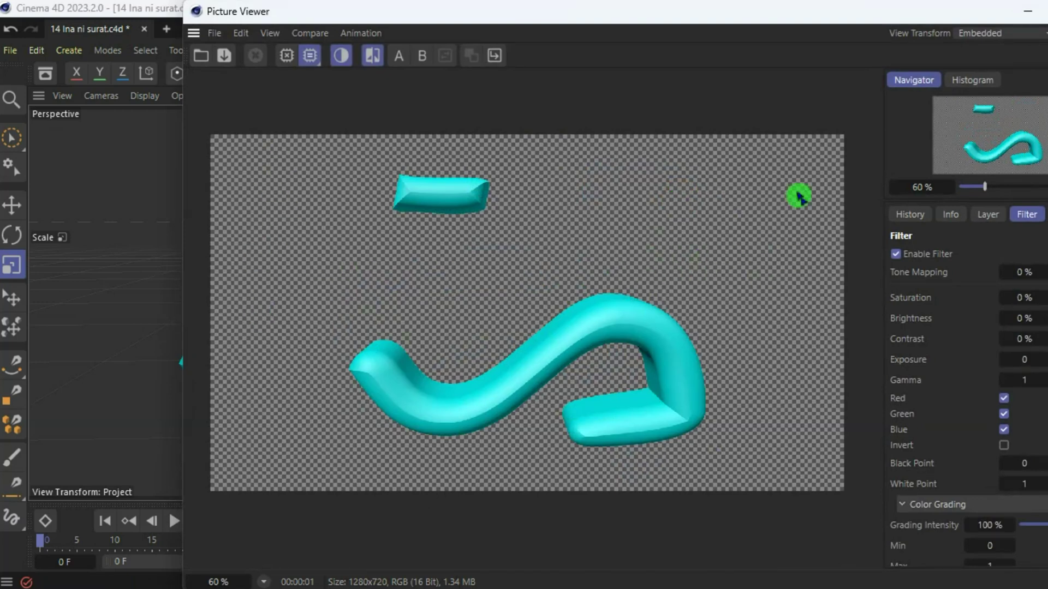
click(1027, 11)
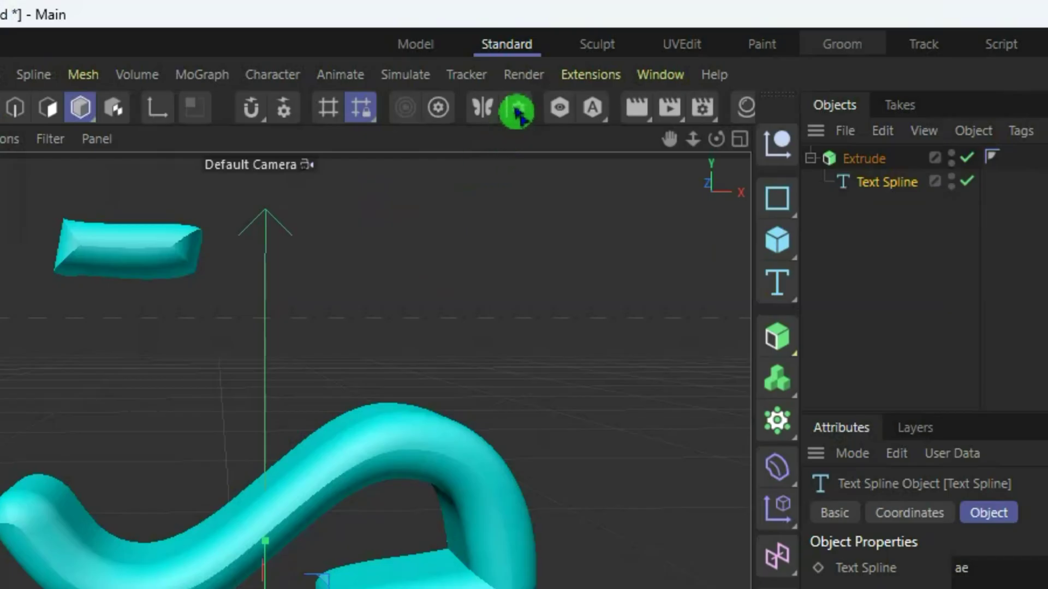
Disable Alpha Channel for the PNG output in the render settings
click(558, 51)
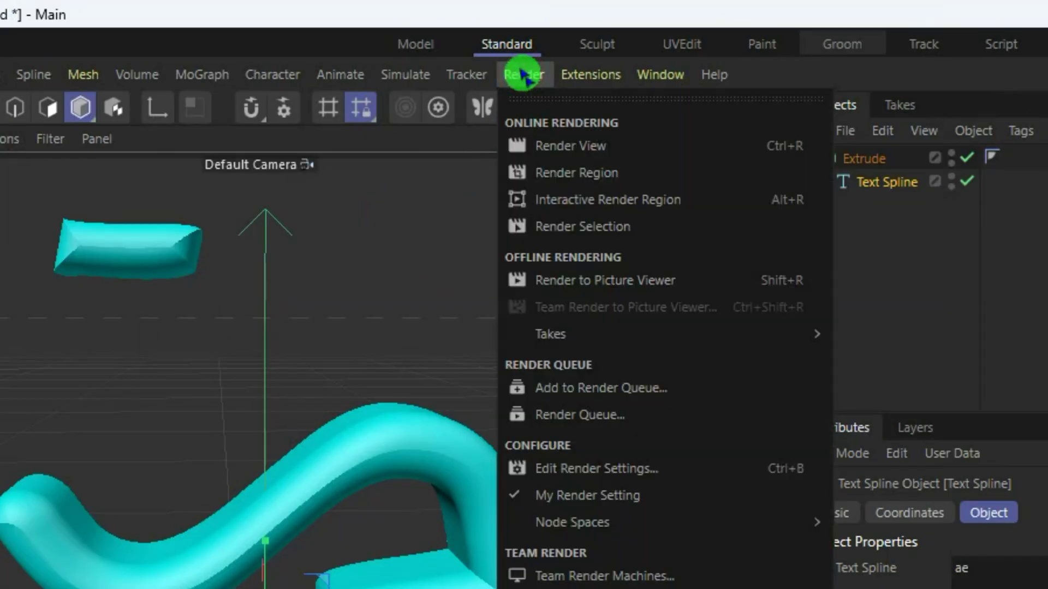
click(667, 472)
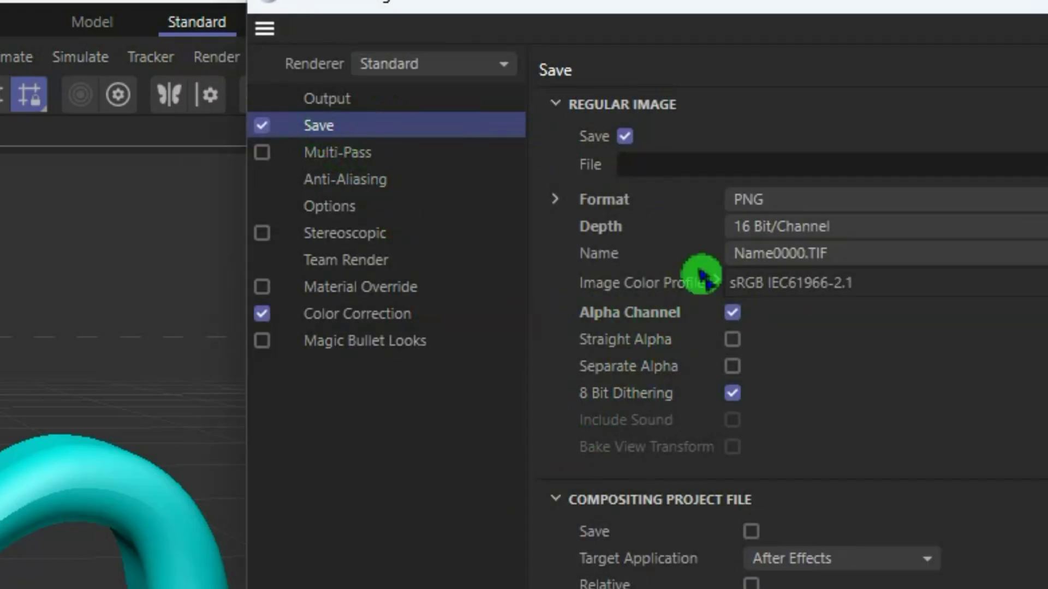
click(734, 313)
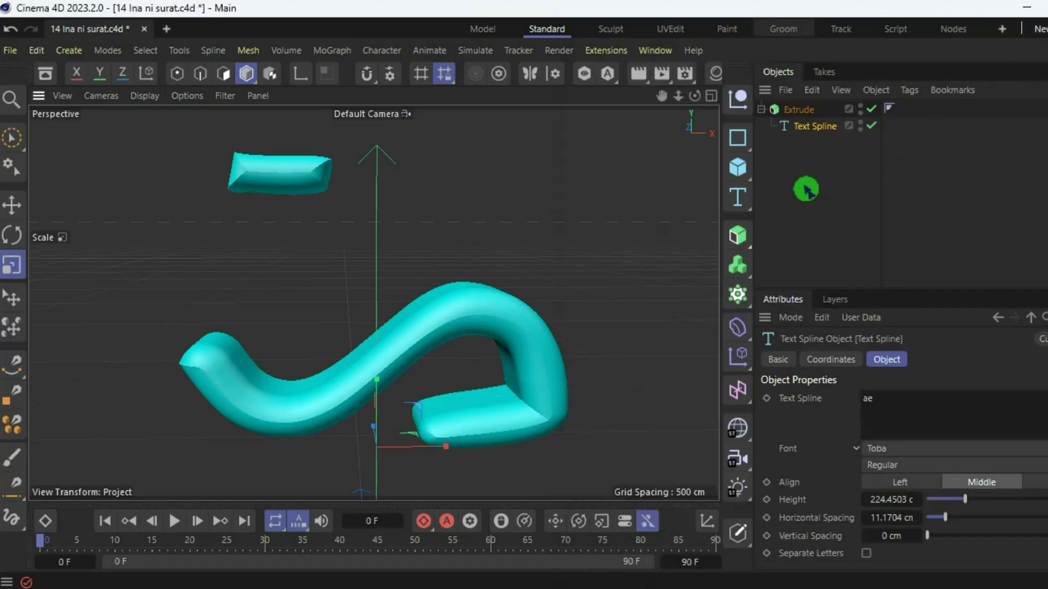
Render the scene to the Picture Viewer without an alpha channel to check the background
click(563, 51)
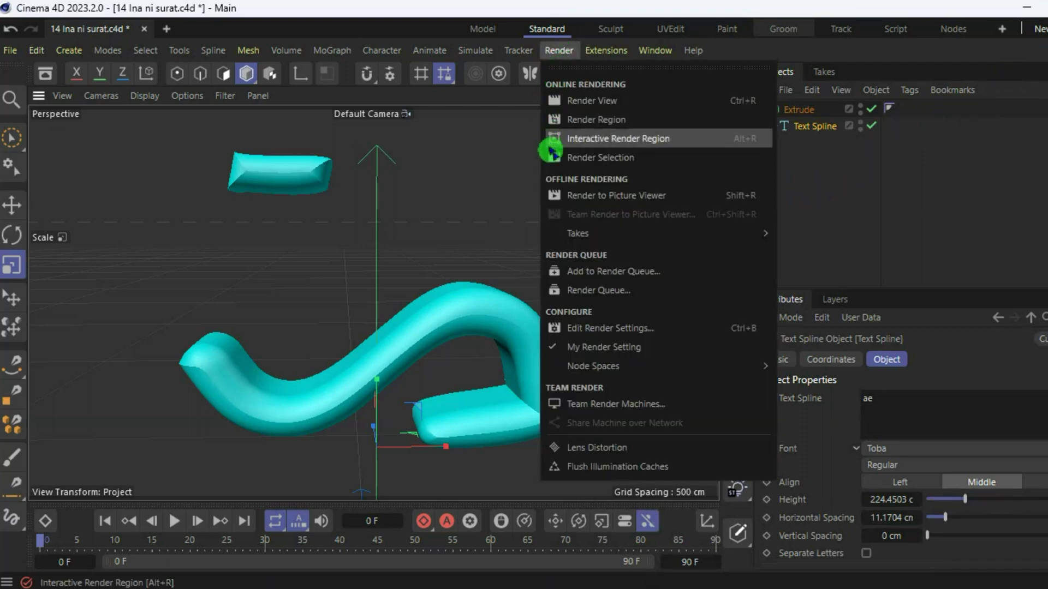
click(679, 202)
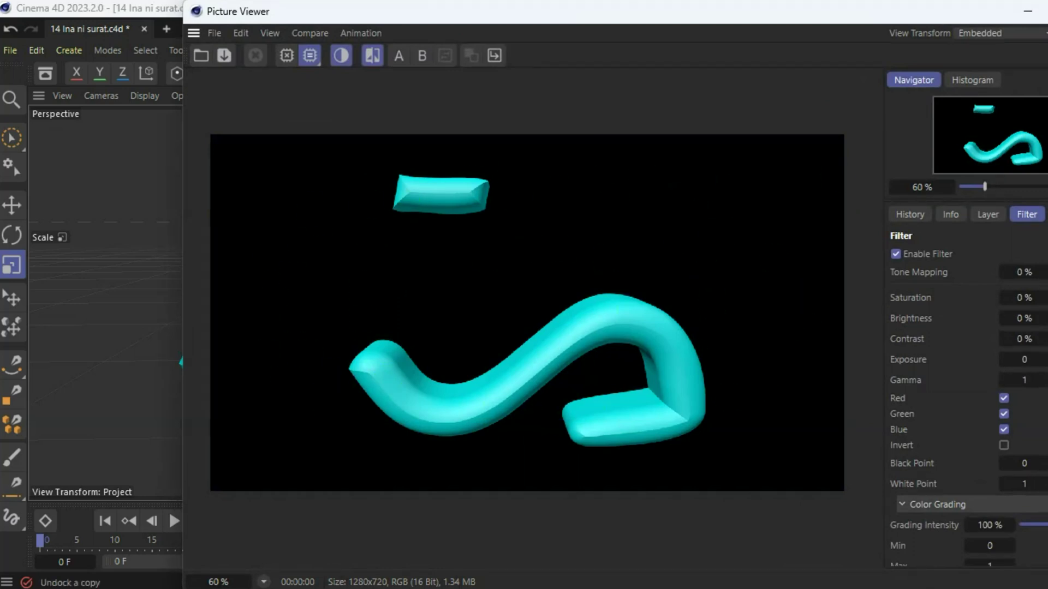
click(1027, 11)
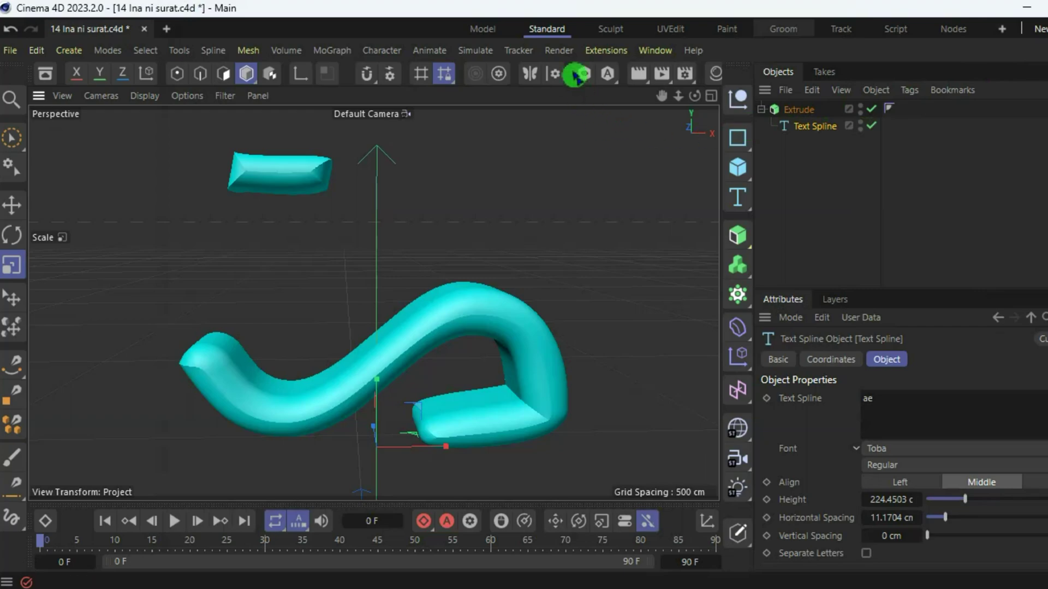
Enable Alpha Channel in the render's save settings and render the scene again to the Picture Viewer
click(561, 51)
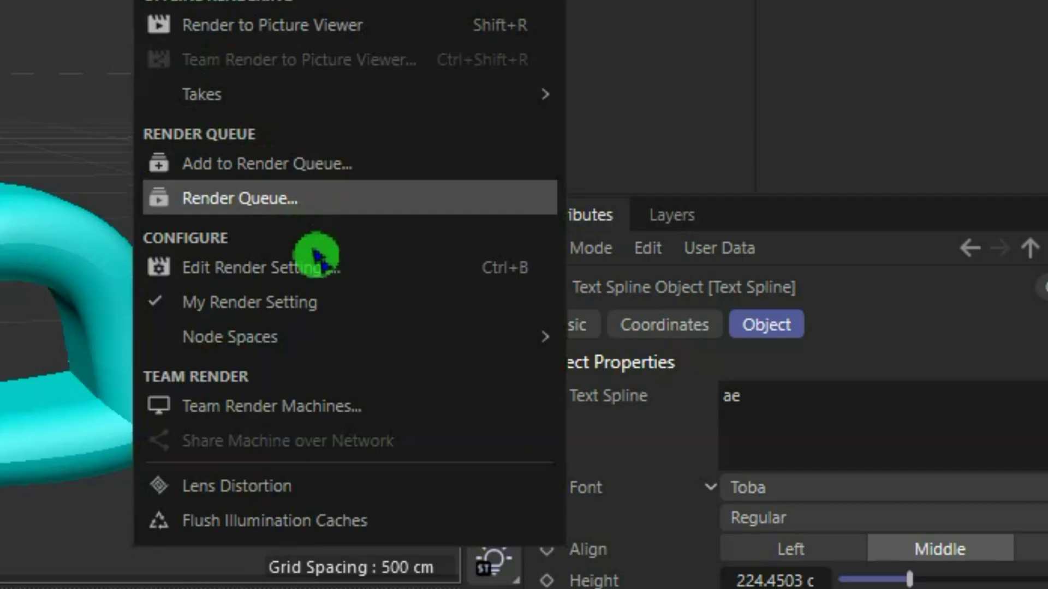
click(360, 268)
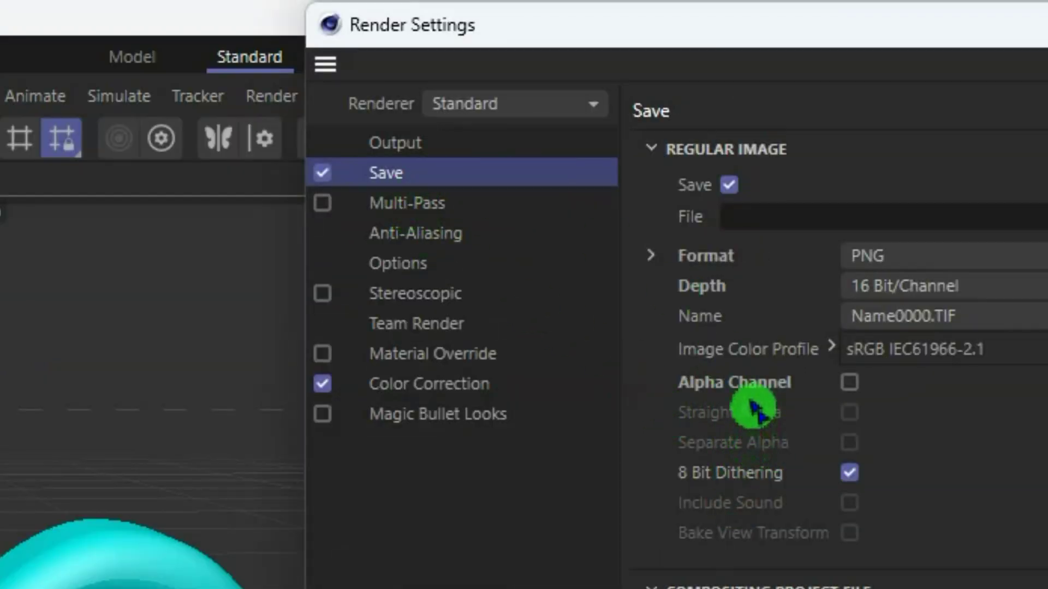
click(851, 383)
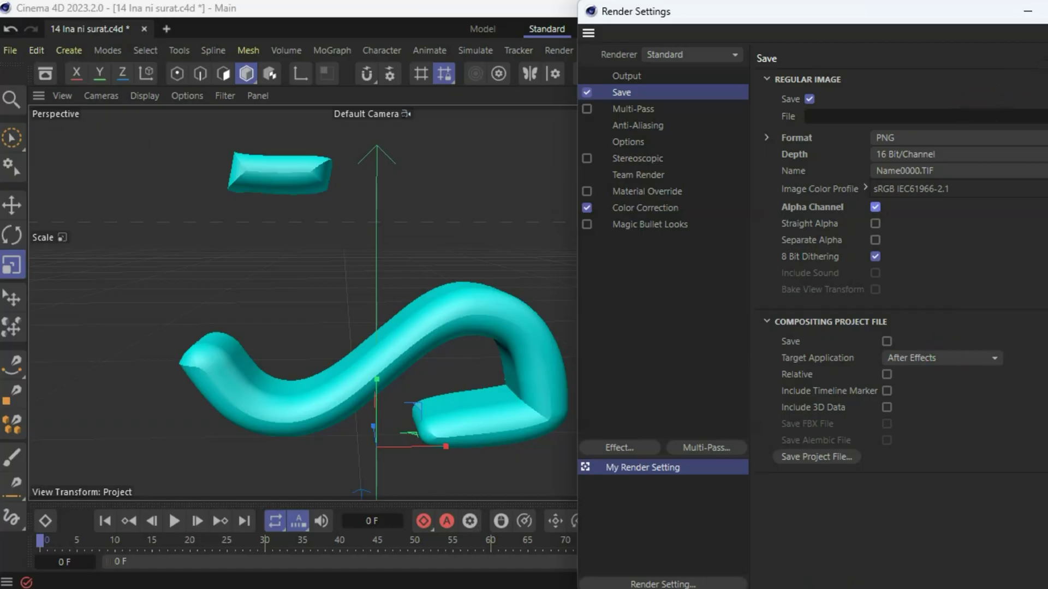
click(556, 51)
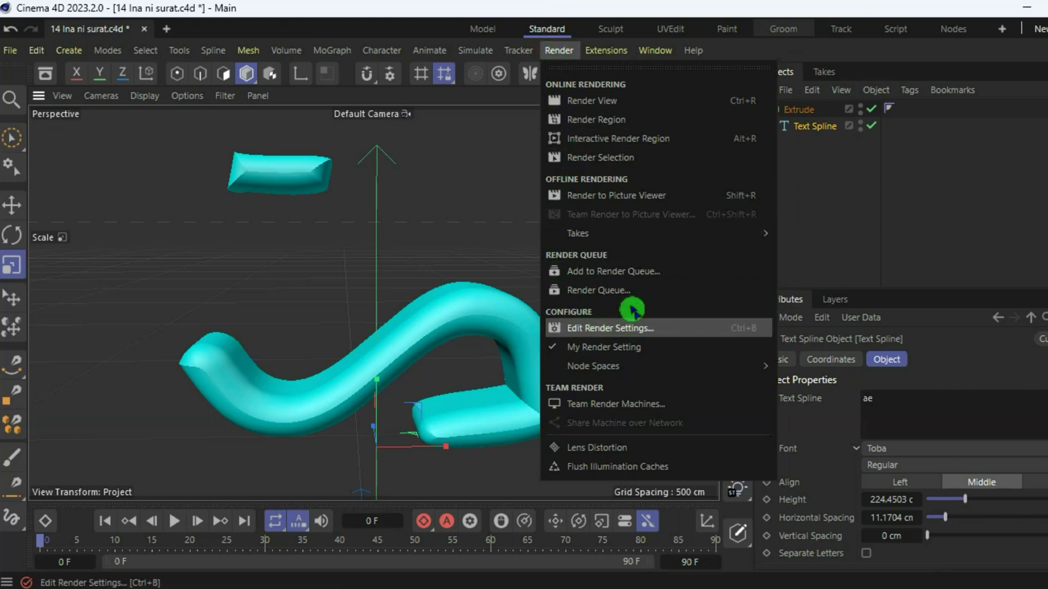
click(686, 197)
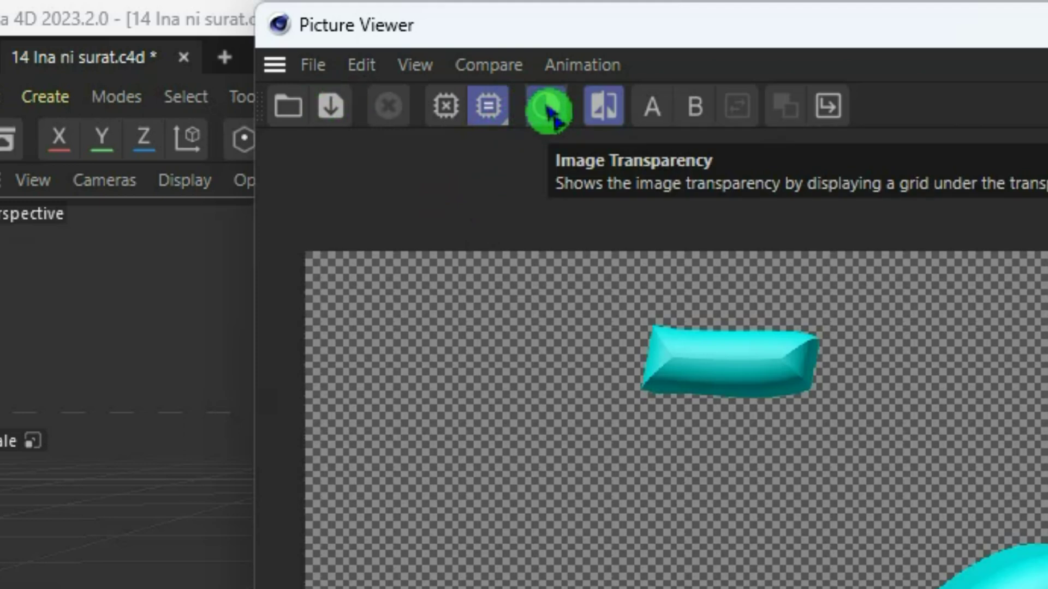
Save the render as a PNG still image at 16 bits/channel with Alpha Channel, named "e", in the Transparan folder
click(333, 109)
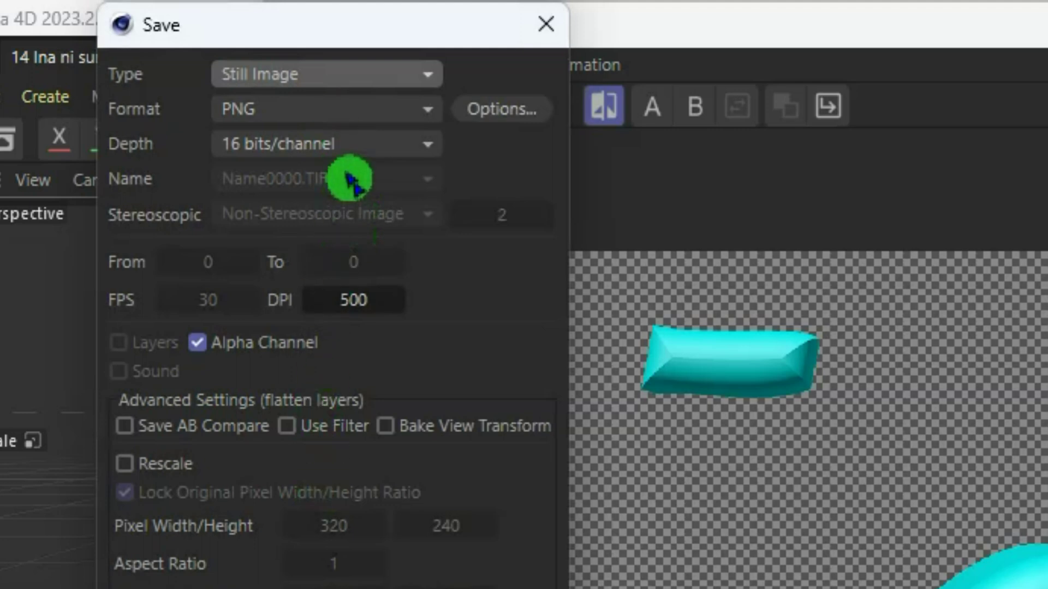
click(362, 143)
click(361, 146)
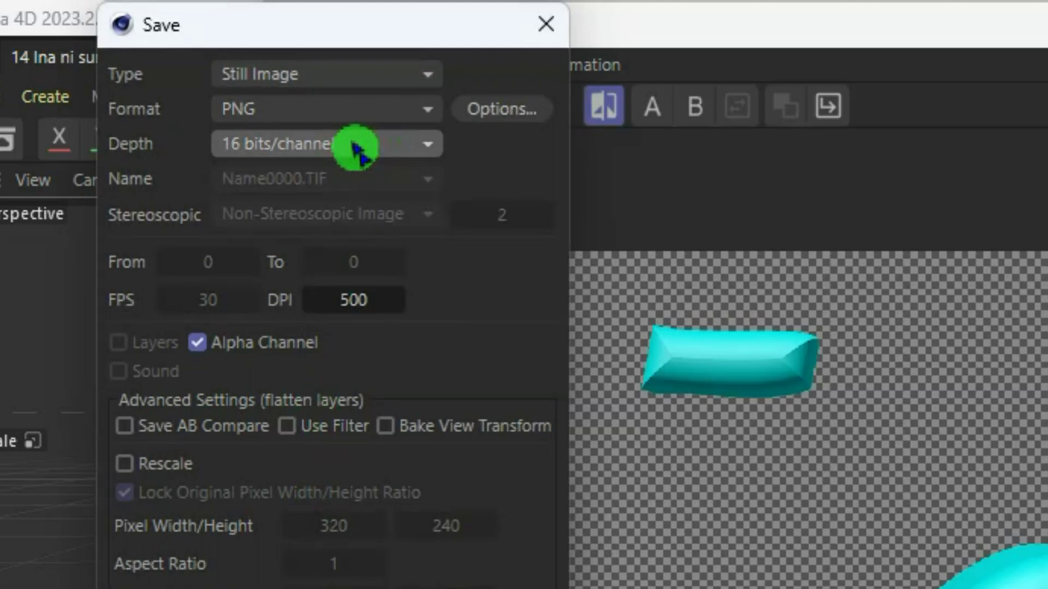
click(367, 111)
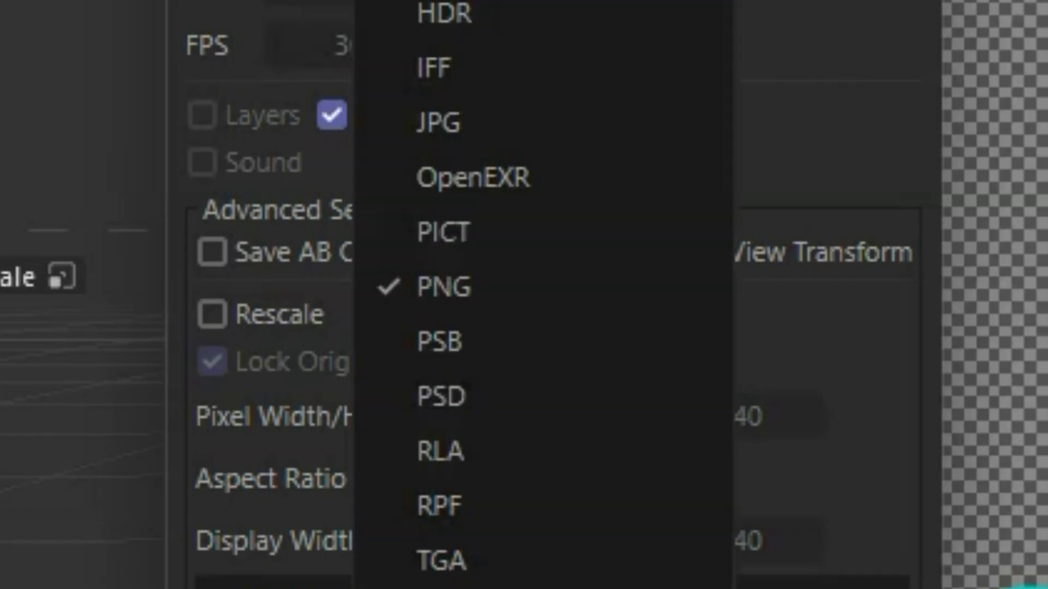
click(234, 48)
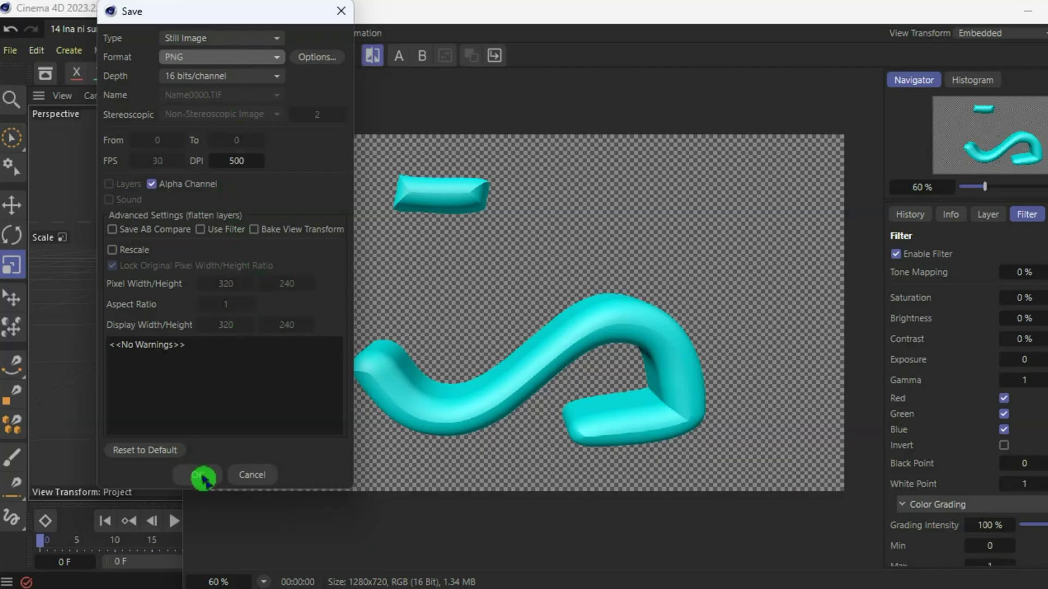
click(204, 480)
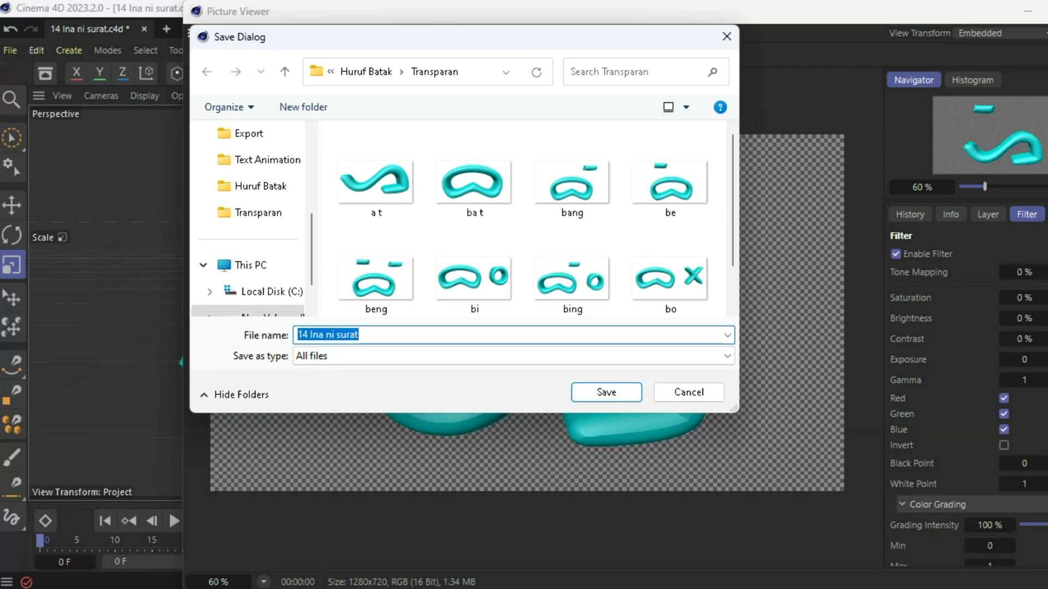
text(e)
click(609, 403)
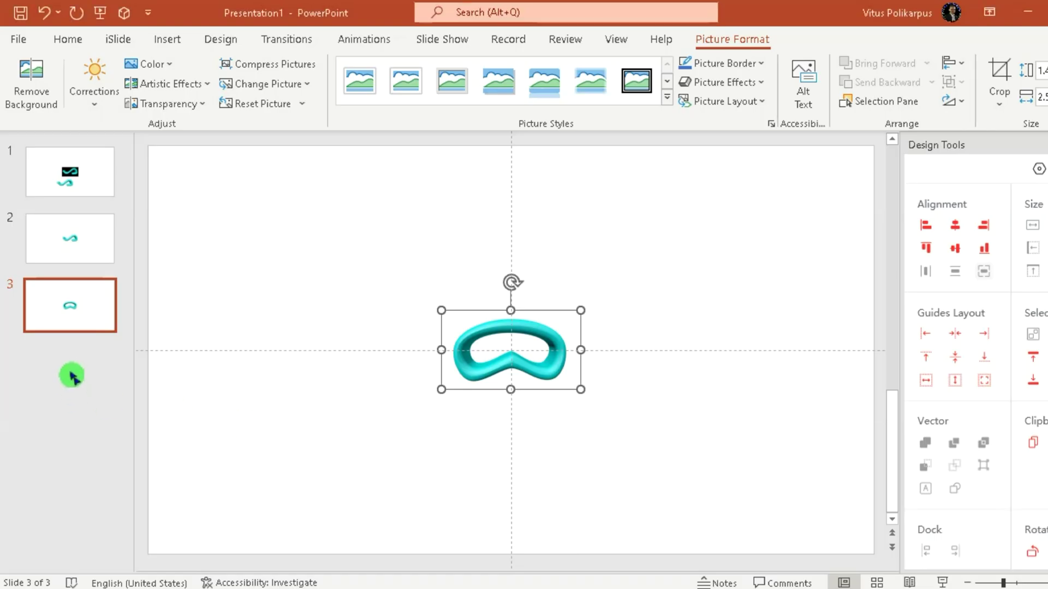
In the open PowerPoint presentation, add a blank slide after slide 3 and insert the saved letter image from this device
click(72, 376)
key(Return)
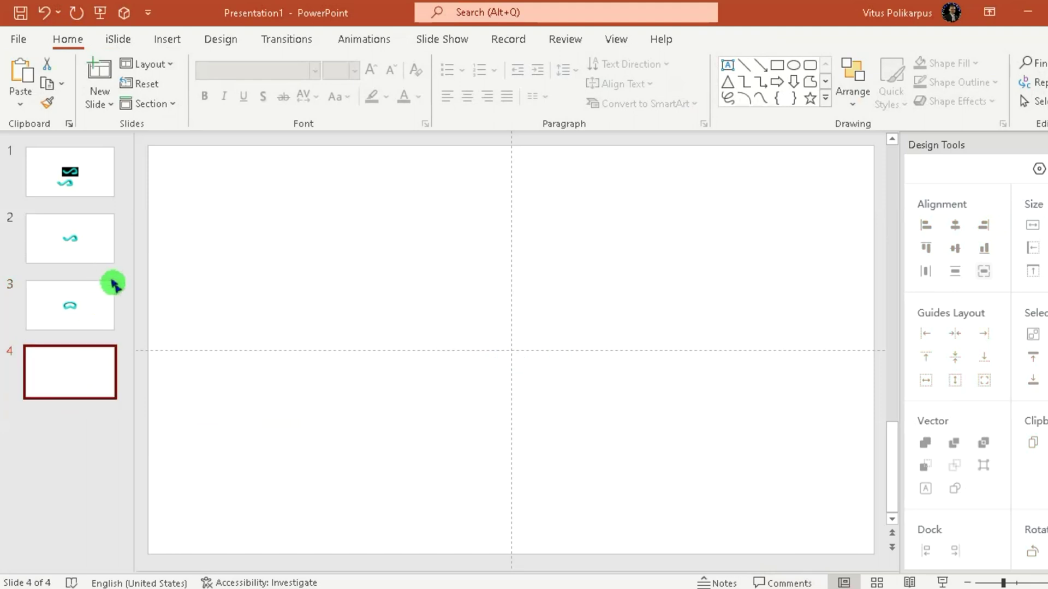
click(163, 40)
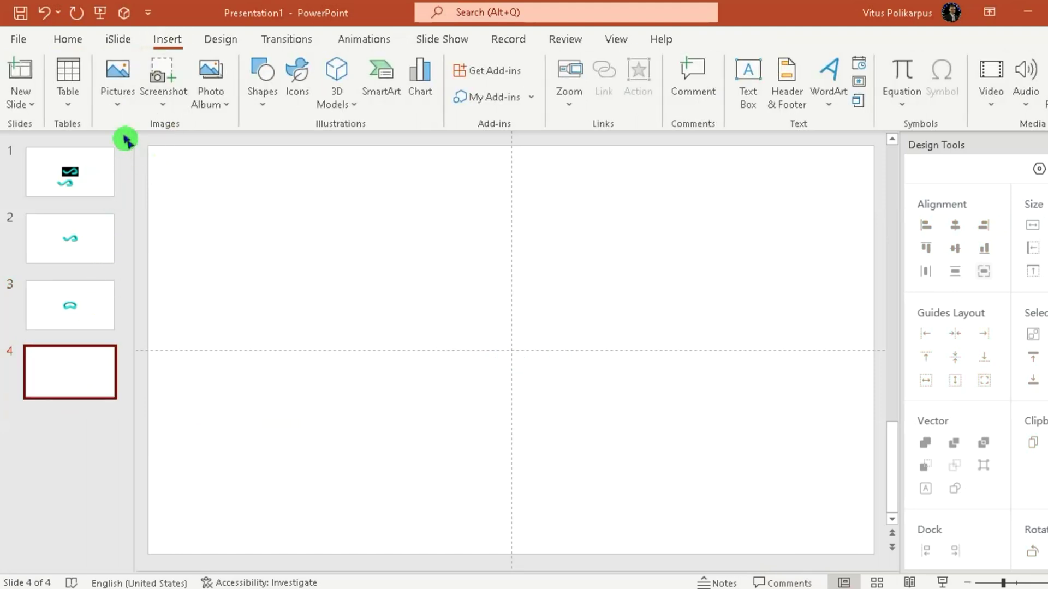
click(120, 101)
click(139, 150)
scroll(418, 293, down, 1)
double_click(484, 283)
scroll(520, 362, up, 1)
click(65, 262)
scroll(541, 371, down, 2)
click(544, 371)
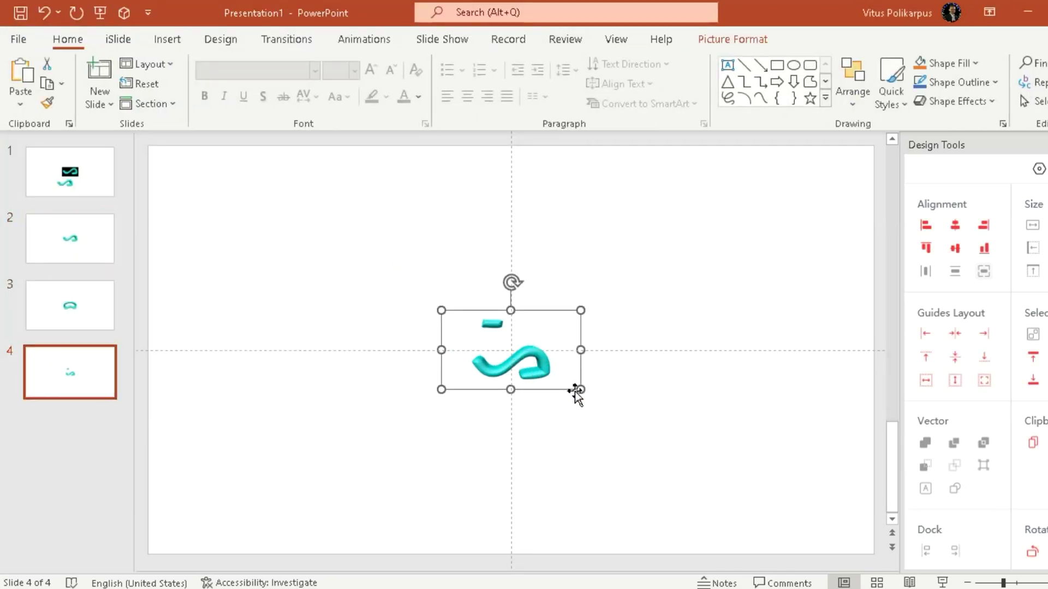
Enlarge the inserted picture to fill most of slide 4 and give the slide a solid yellow background
drag(580, 390, 740, 479)
drag(441, 309, 225, 189)
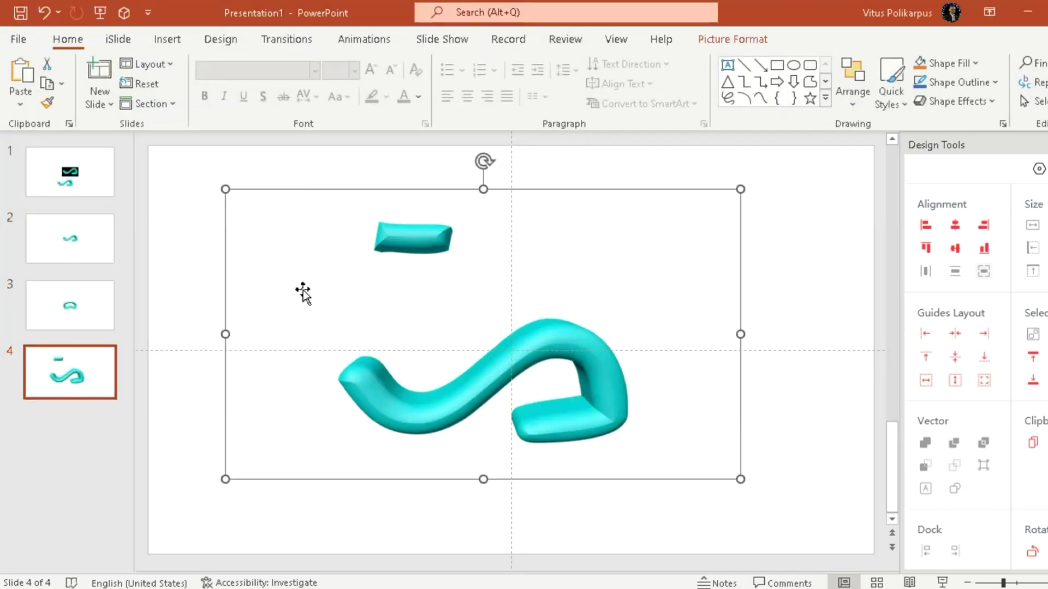
right_click(195, 258)
click(243, 417)
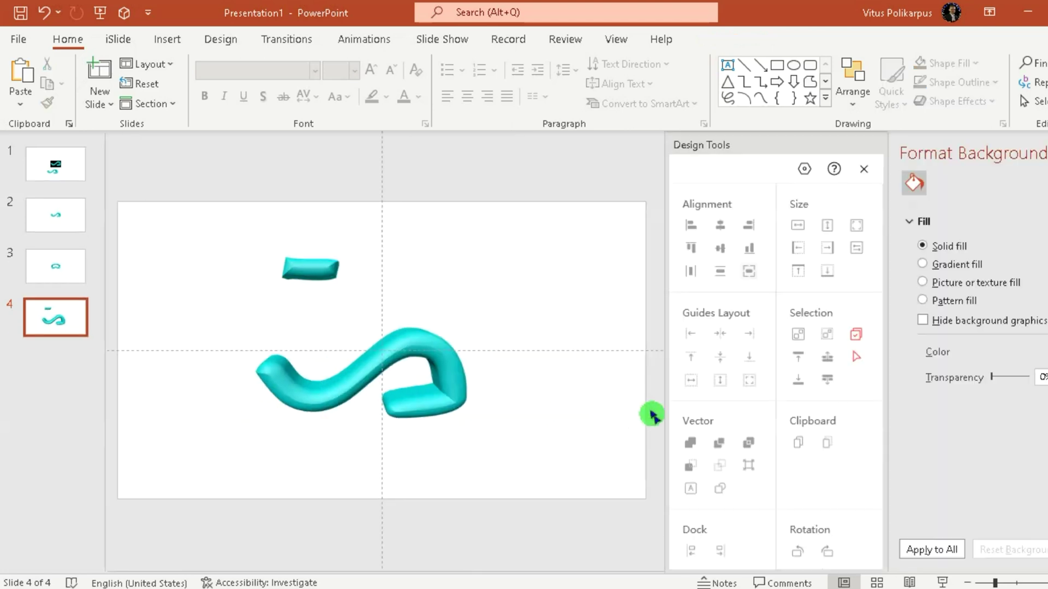
click(1042, 352)
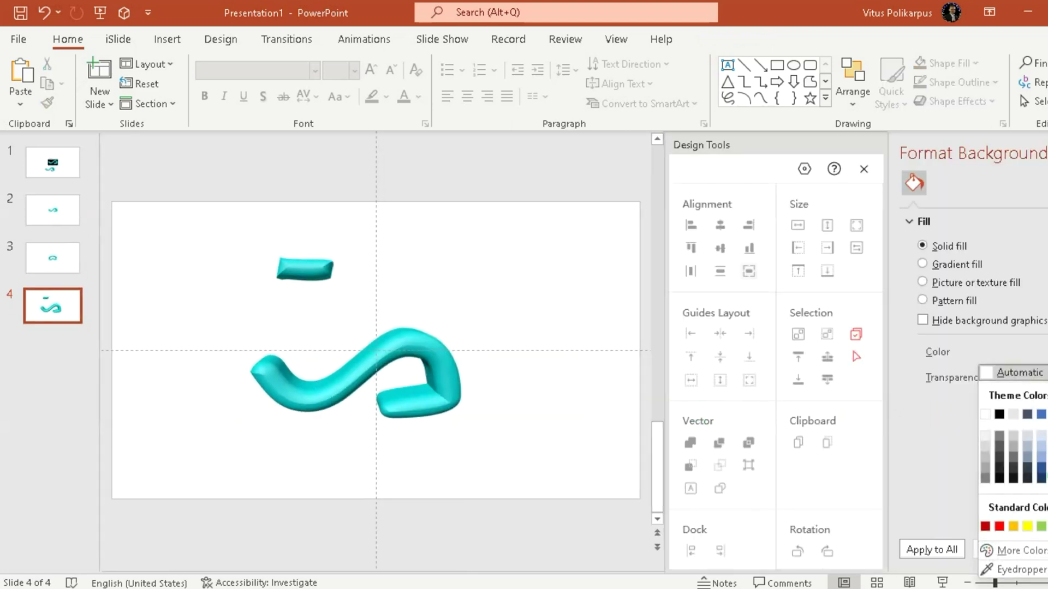
click(1027, 528)
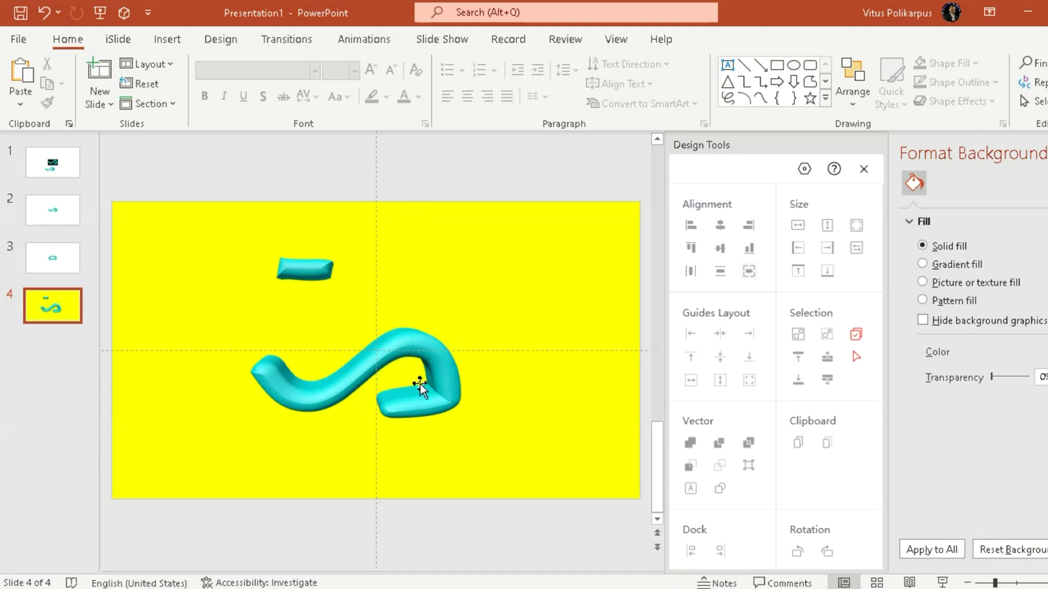
click(419, 351)
mouse_move(419, 352)
mouse_down()
mouse_move(510, 385)
mouse_move(401, 308)
mouse_move(414, 340)
mouse_up()
Switch back to Cinema 4D's Picture Viewer and minimize it to return to the scene
mouse_move(785, 587)
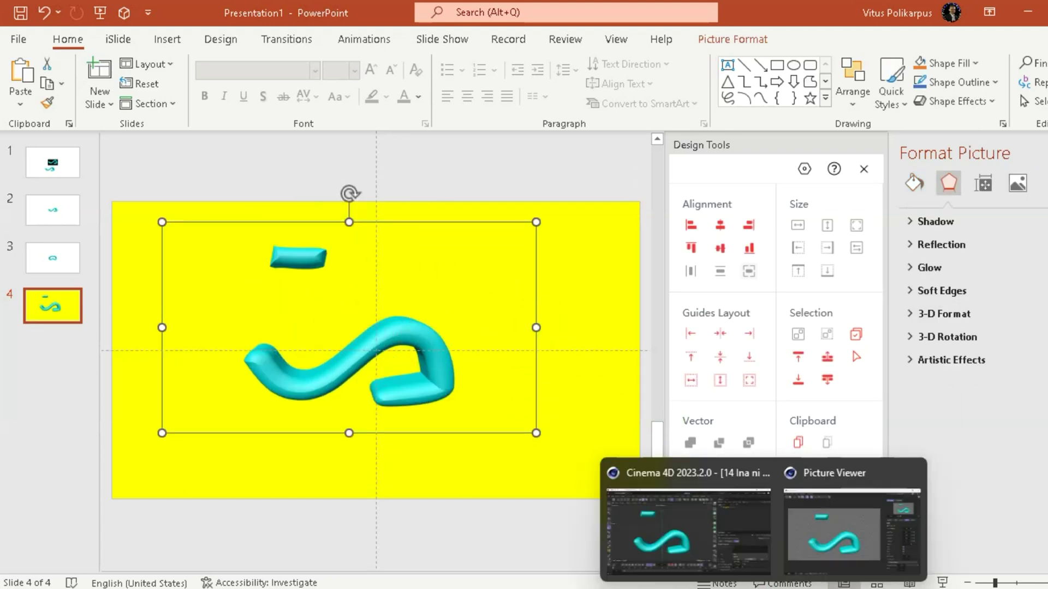
click(840, 533)
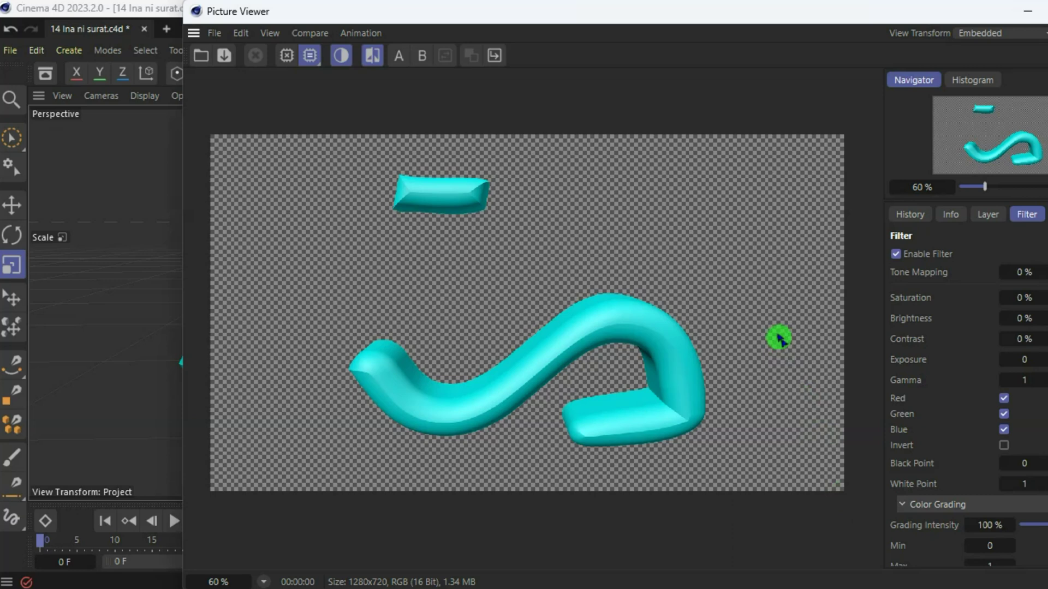
click(1028, 11)
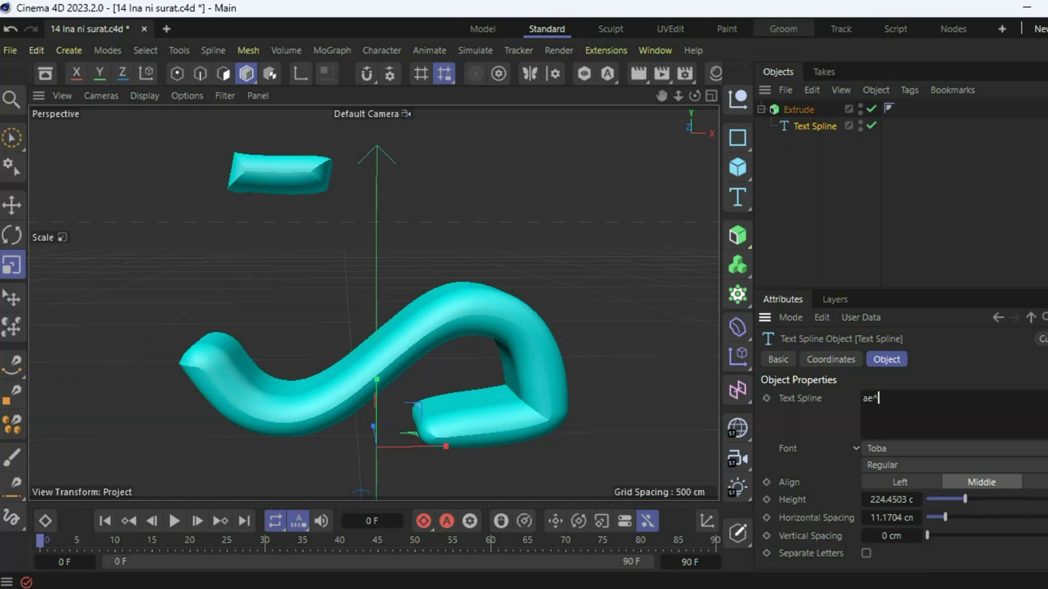
Set the Text Spline's text to "ae^" and render the scene to the Picture Viewer
click(974, 360)
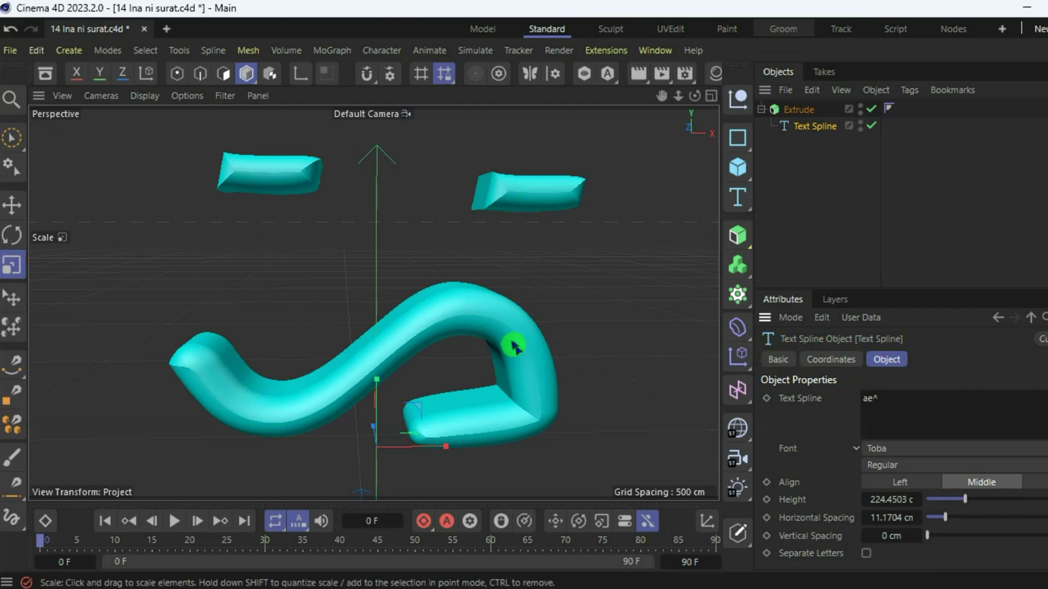
click(557, 50)
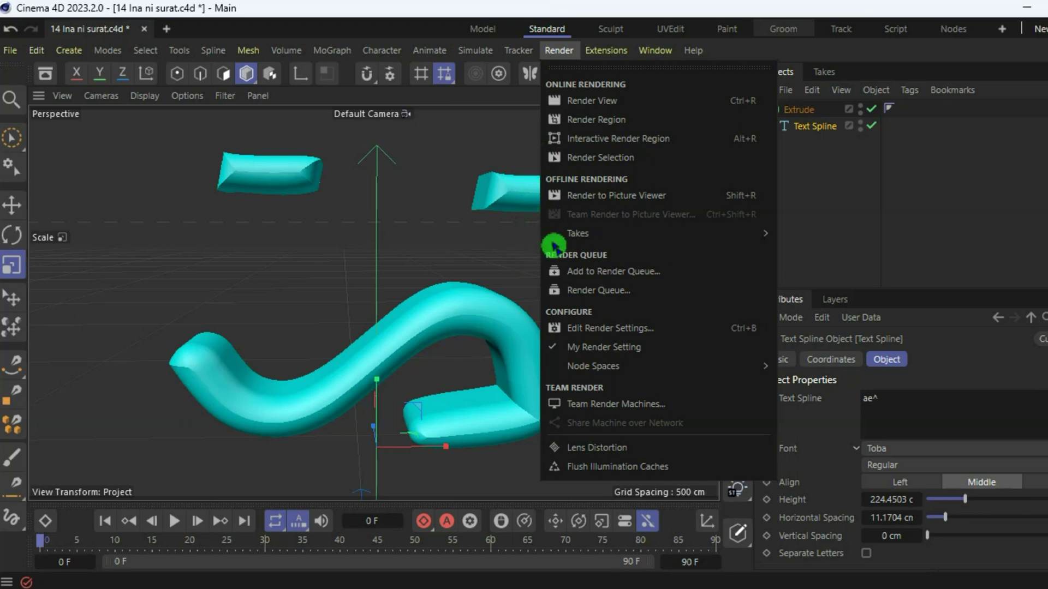
click(680, 199)
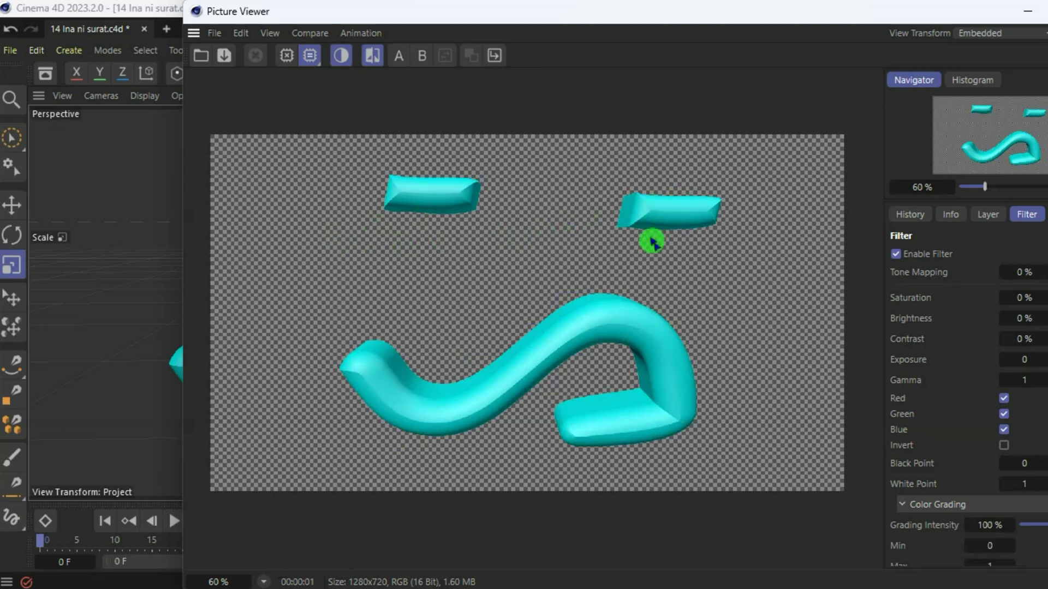
Save the rendered letter as a still PNG with alpha channel, named "eng", in the Transparan folder
click(224, 55)
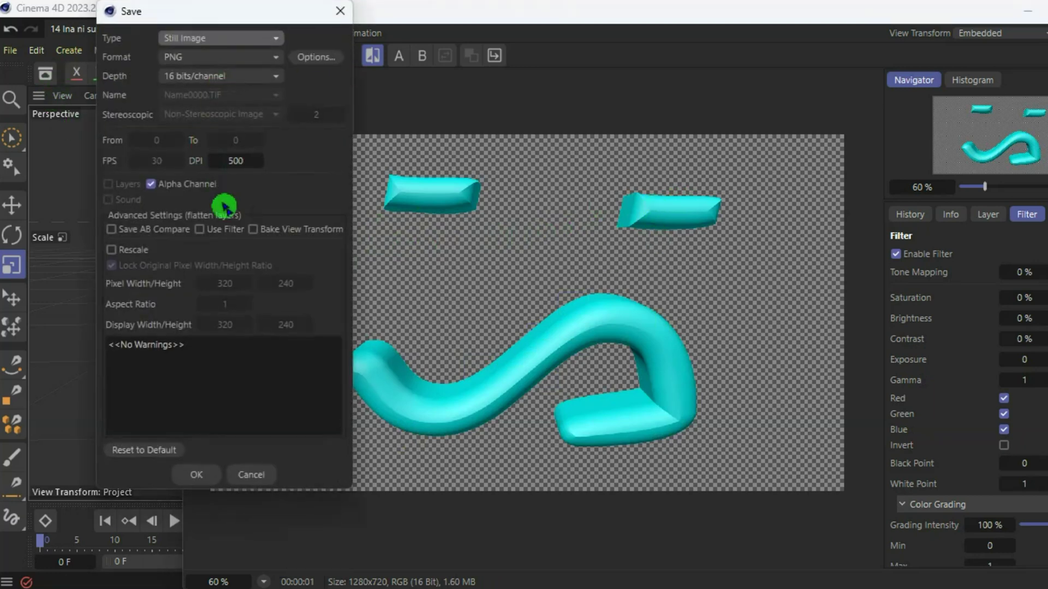
click(197, 474)
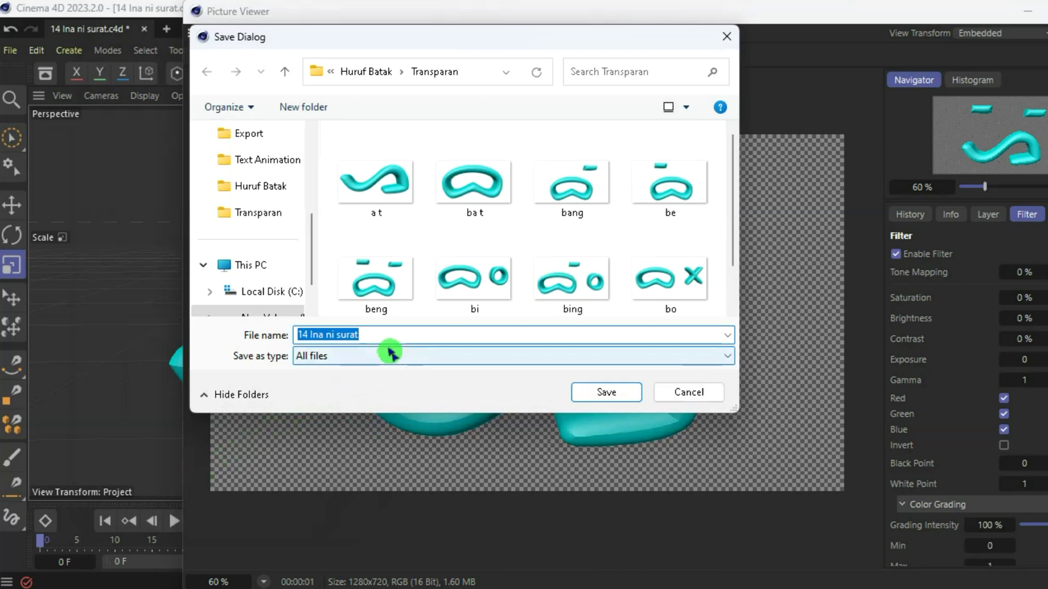
text(eng)
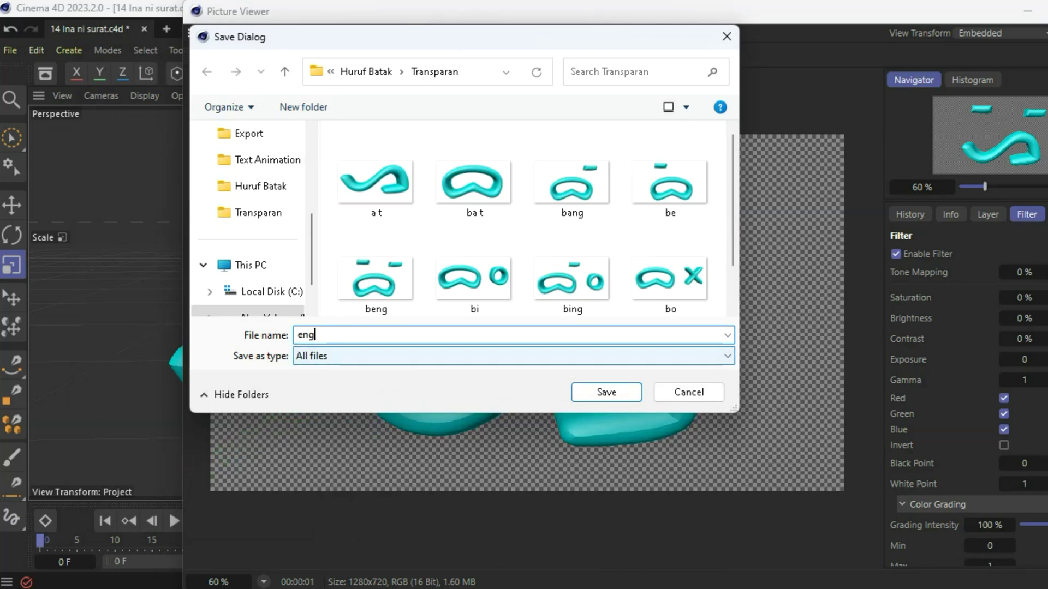
click(599, 393)
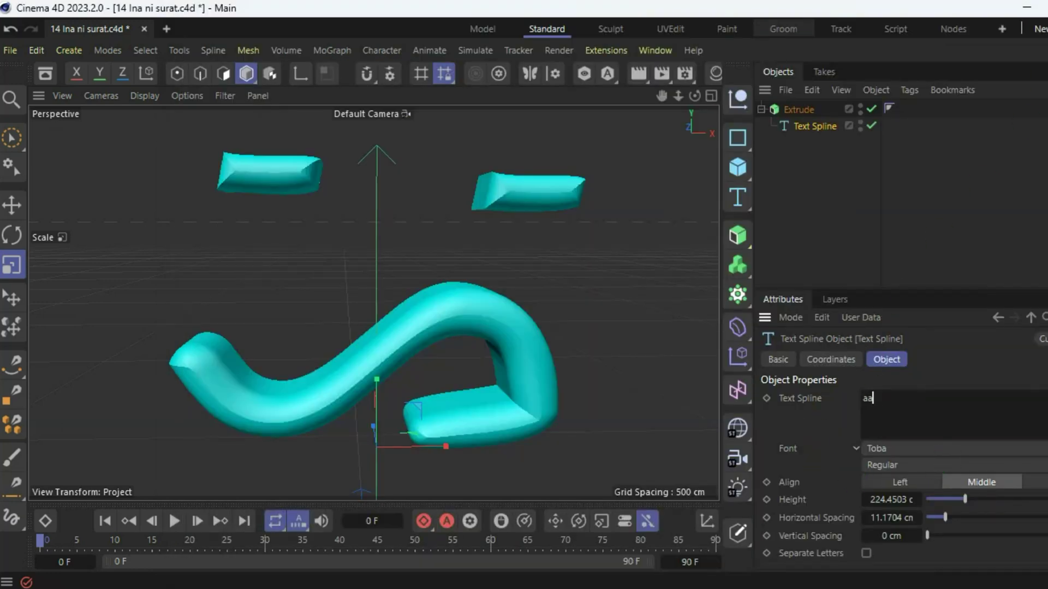
Set the Text Spline's text to "a^" and render the scene to the Picture Viewer
text(^)
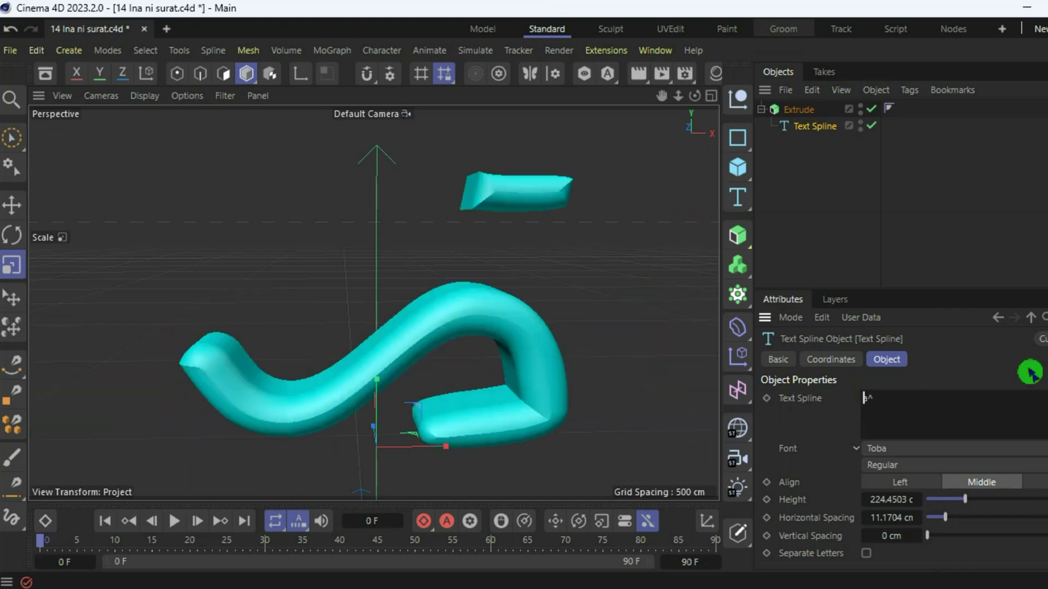
click(559, 50)
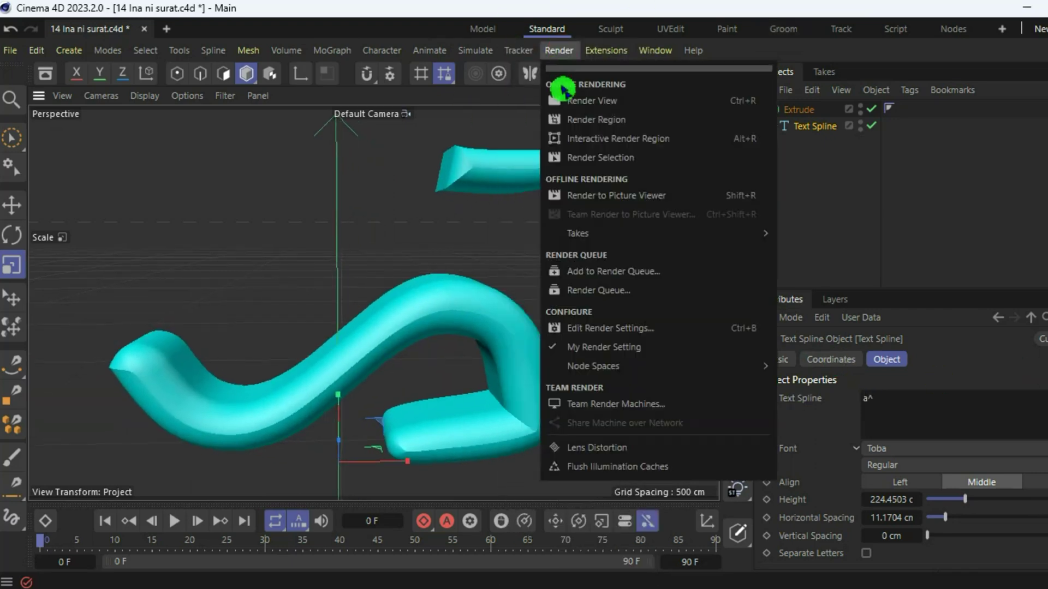
click(679, 198)
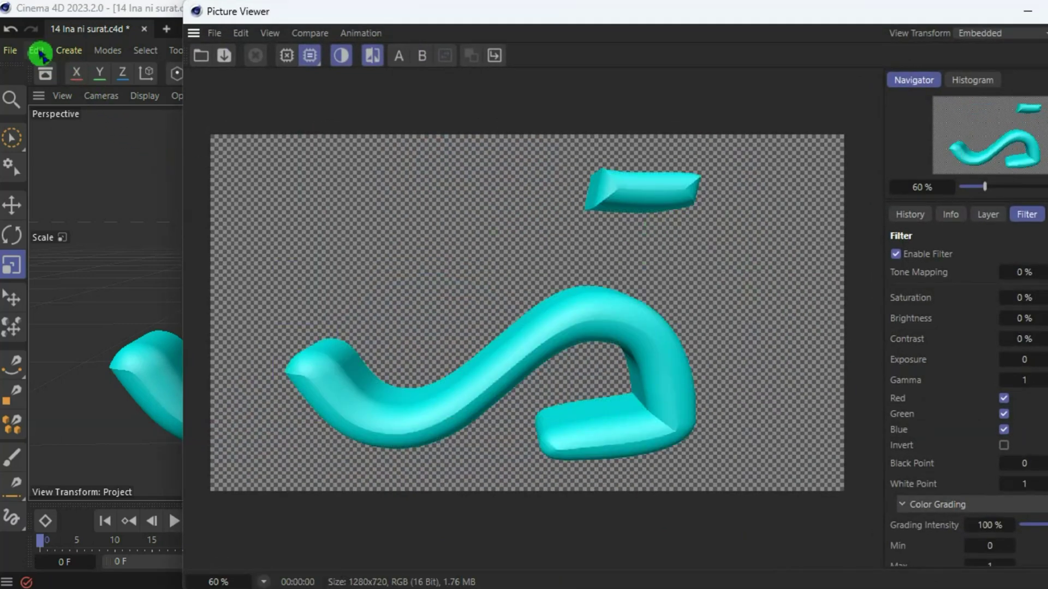
Save the new render as a still PNG with alpha channel, named "ang", in the Transparan folder
click(223, 55)
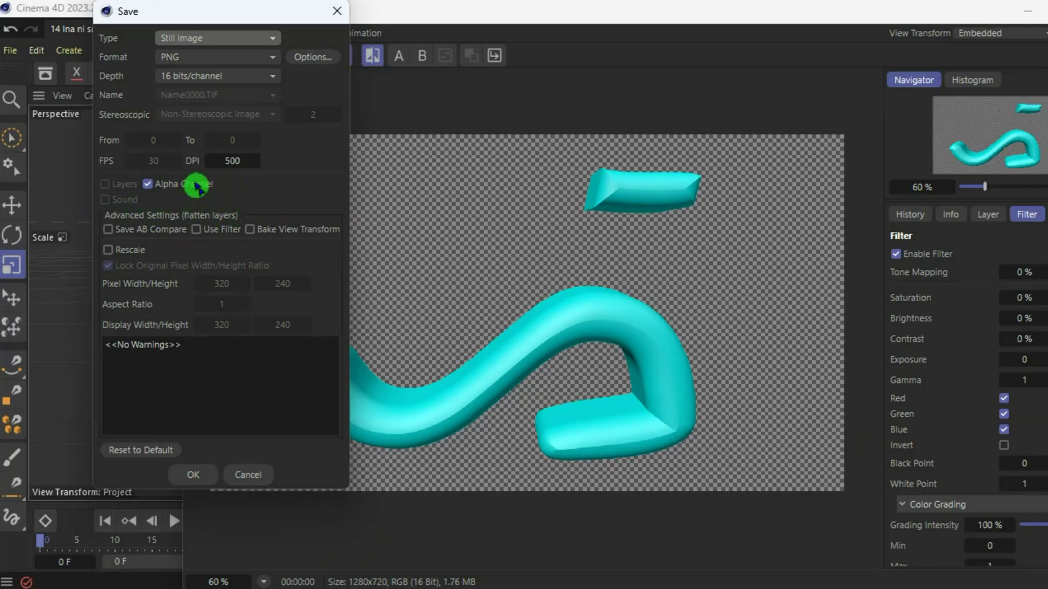
click(203, 476)
text(ang)
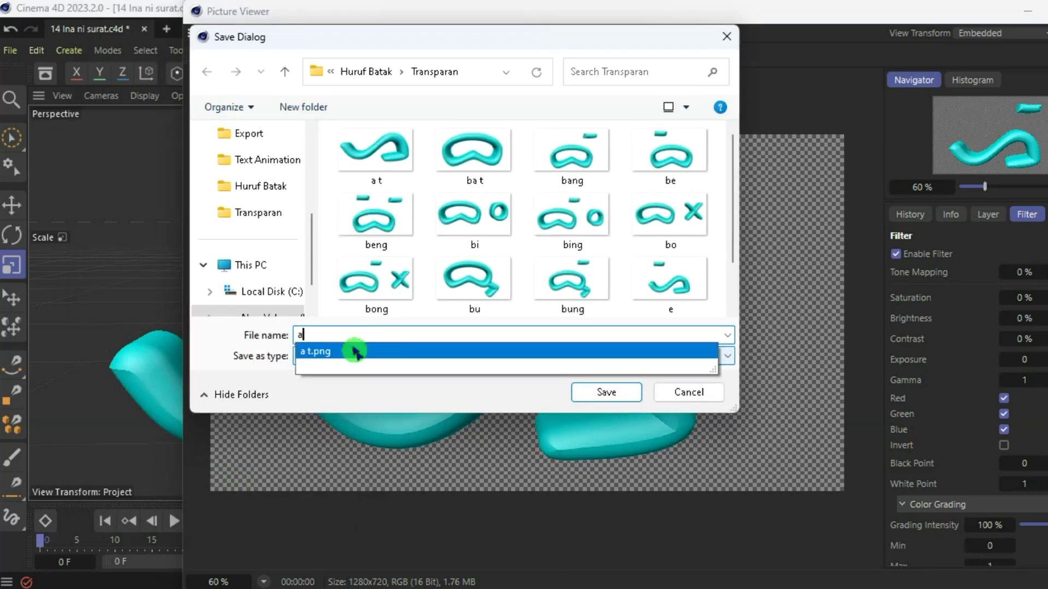
click(600, 392)
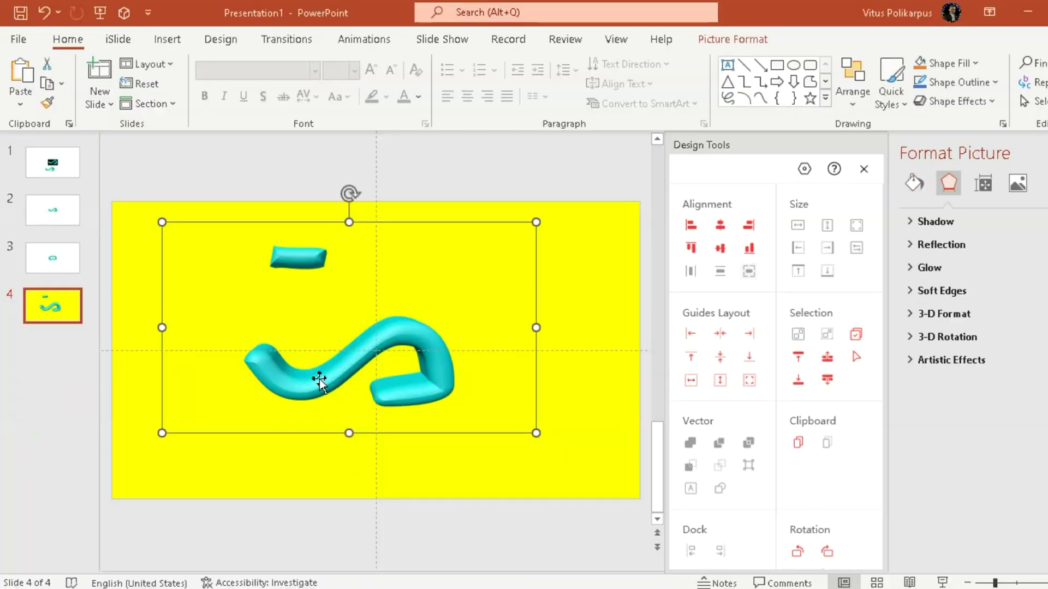
In PowerPoint, delete the letter picture from yellow slide 4 and insert the "ang" image from this device instead
key(Delete)
click(166, 39)
click(122, 116)
click(55, 148)
click(288, 131)
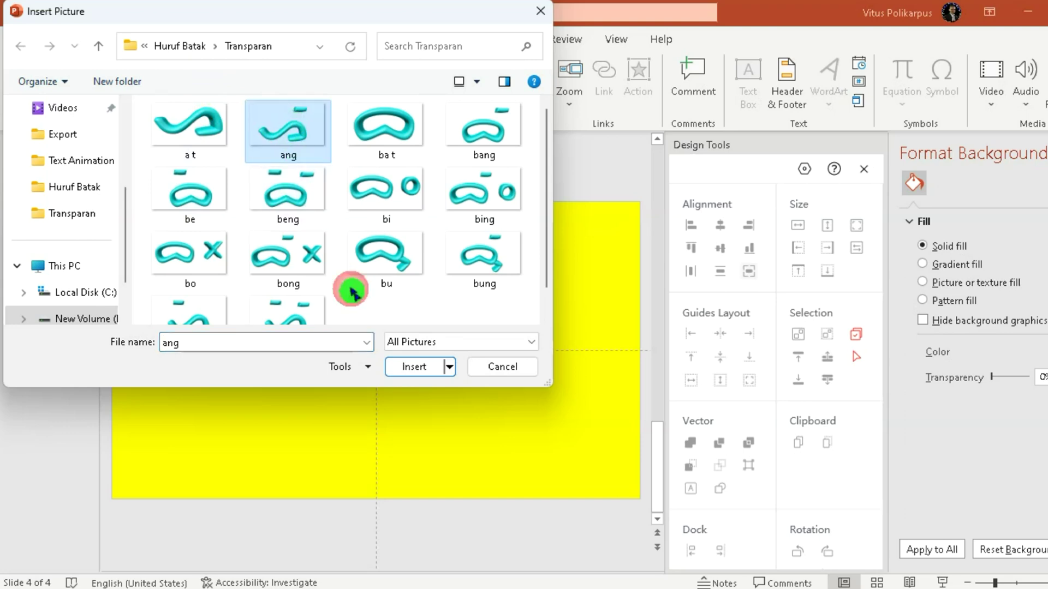
click(406, 367)
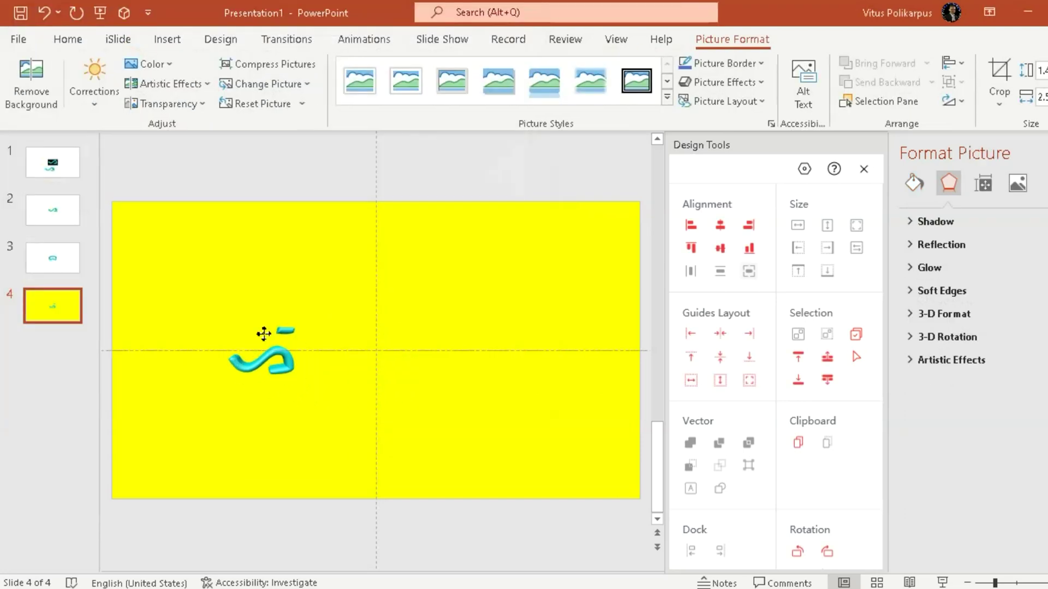